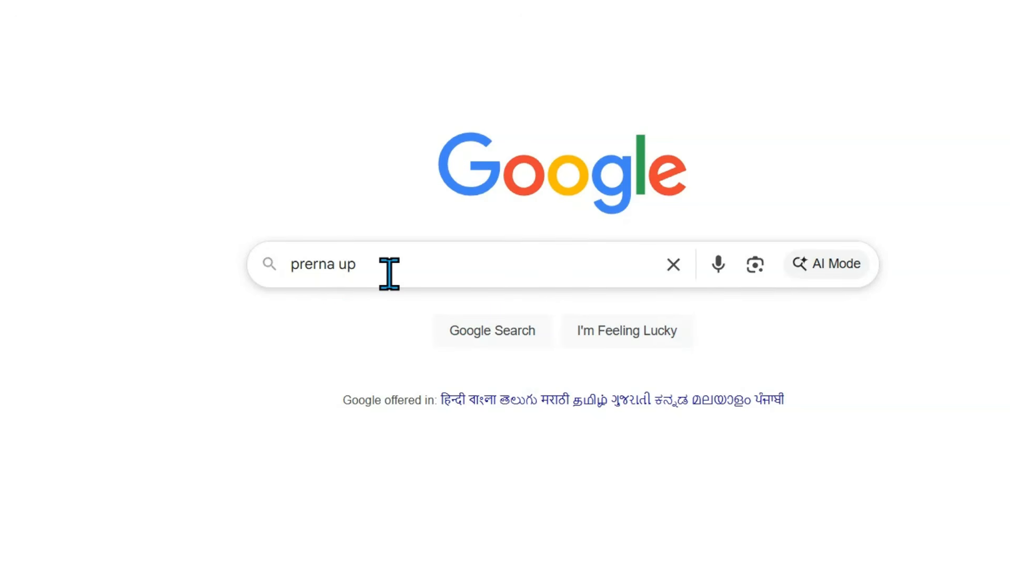
Search the web for "prerna up" and open the bank data upload teacher login on the Mission Prerna site.
{"action": "left_click", "coordinate": [457, 330]}
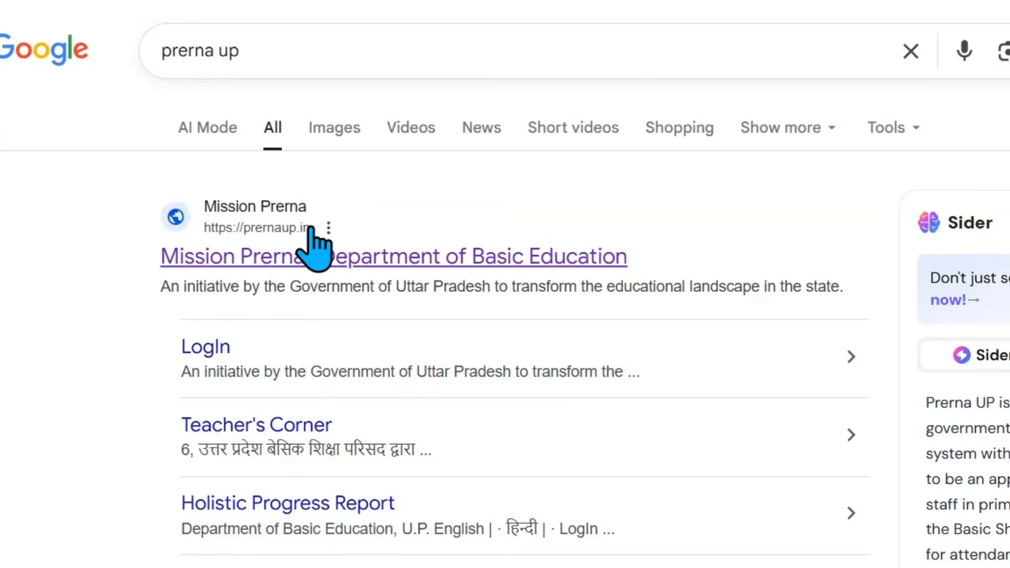
{"action": "left_click", "coordinate": [268, 234]}
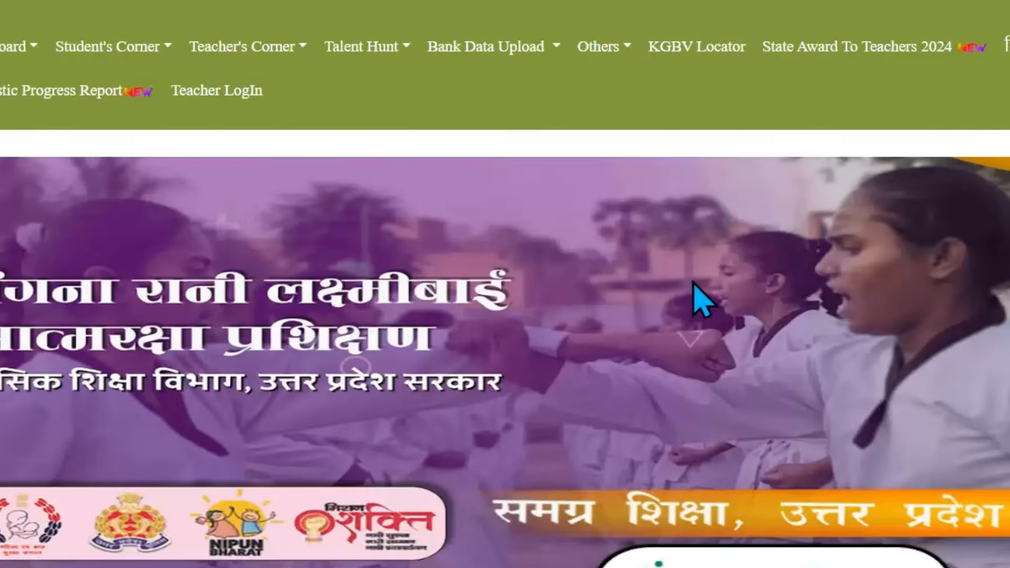
{"action": "left_click", "coordinate": [463, 50]}
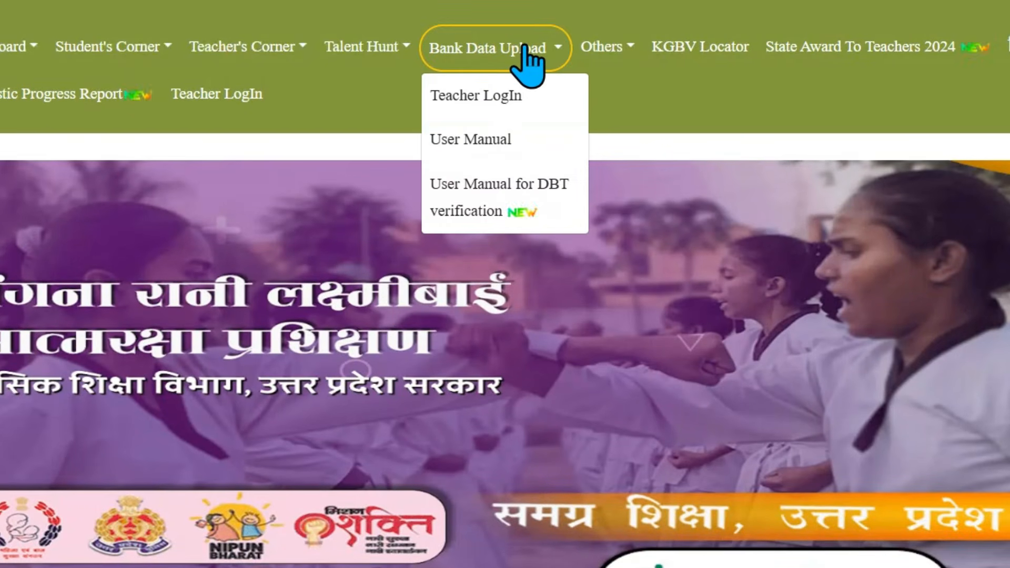
{"action": "left_click", "coordinate": [522, 92]}
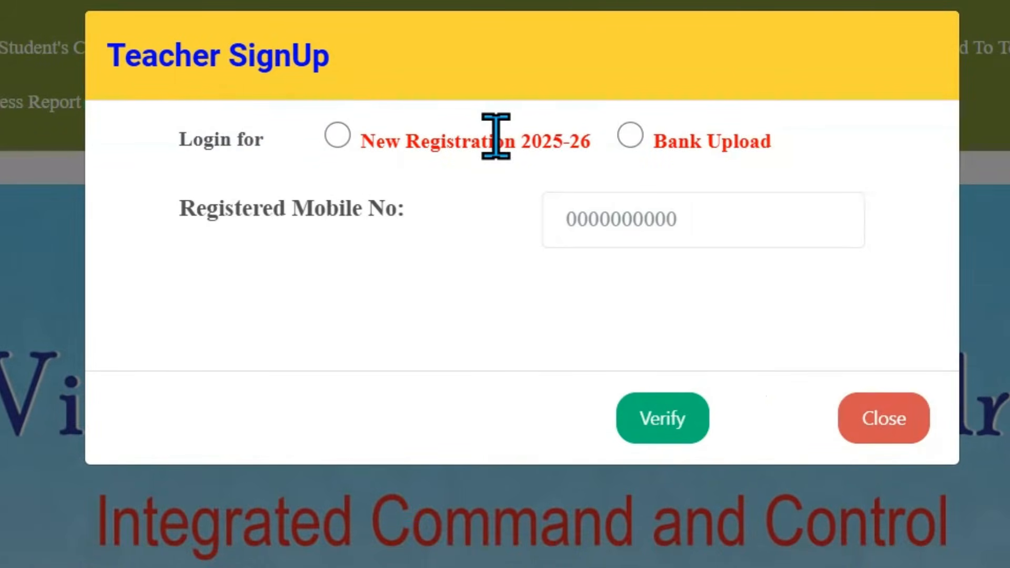
Log in for New Registration 2025-26 with the registered mobile number and SMS authentication, and open the कर्मयोगी प्रशिक्षण page.
{"action": "left_click", "coordinate": [336, 137]}
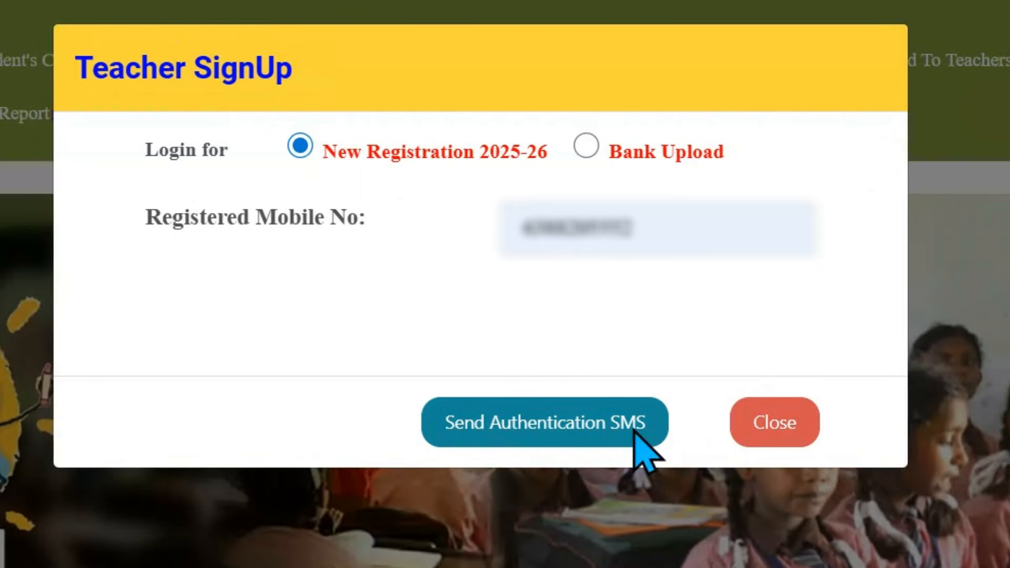
{"action": "left_click", "coordinate": [612, 431]}
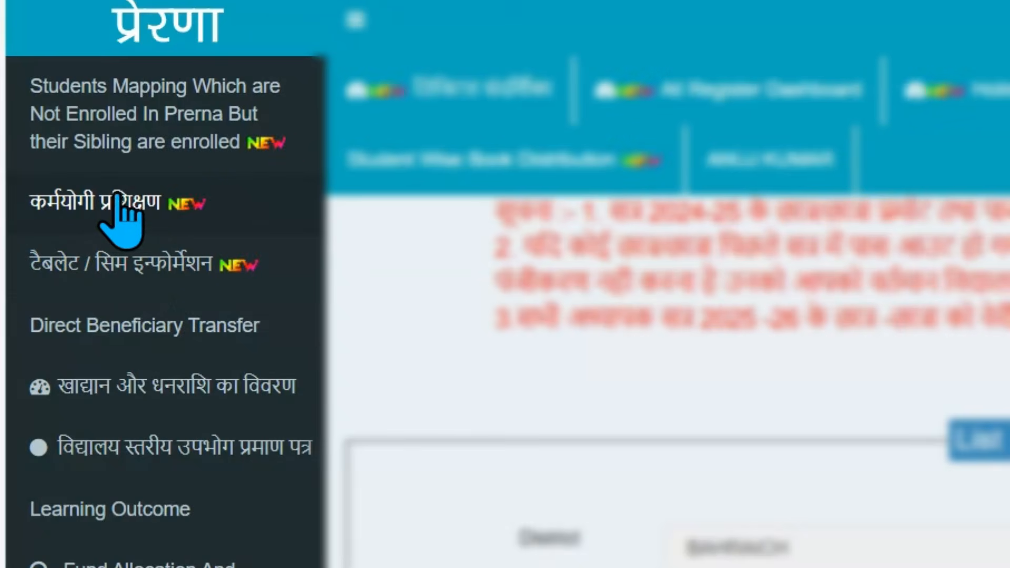
{"action": "left_click", "coordinate": [177, 206]}
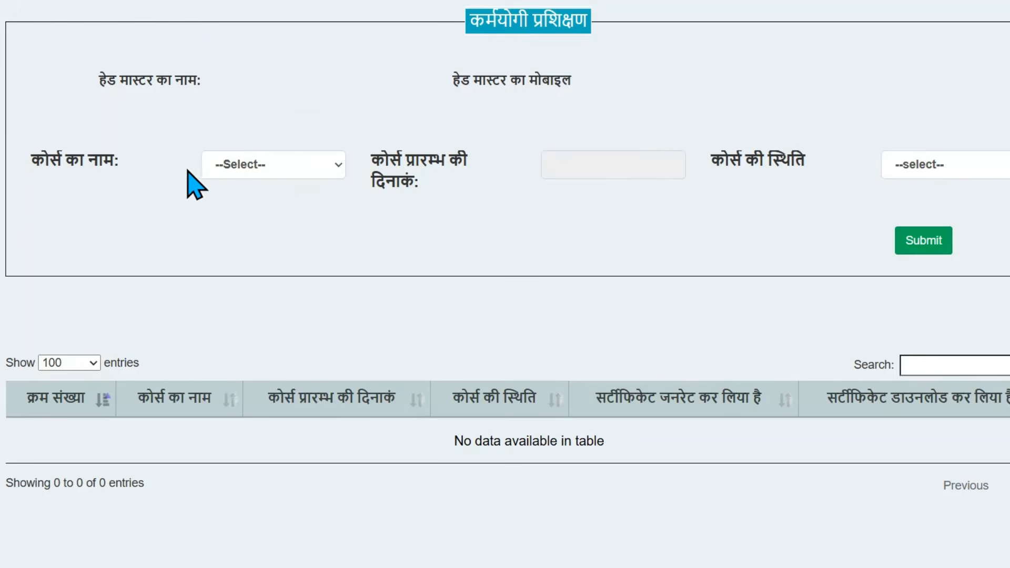
Try the course name choices in the training form, including Right to Information, Conflict Resolution and the Government e-market course.
{"action": "left_click", "coordinate": [302, 174]}
{"action": "left_click", "coordinate": [270, 181]}
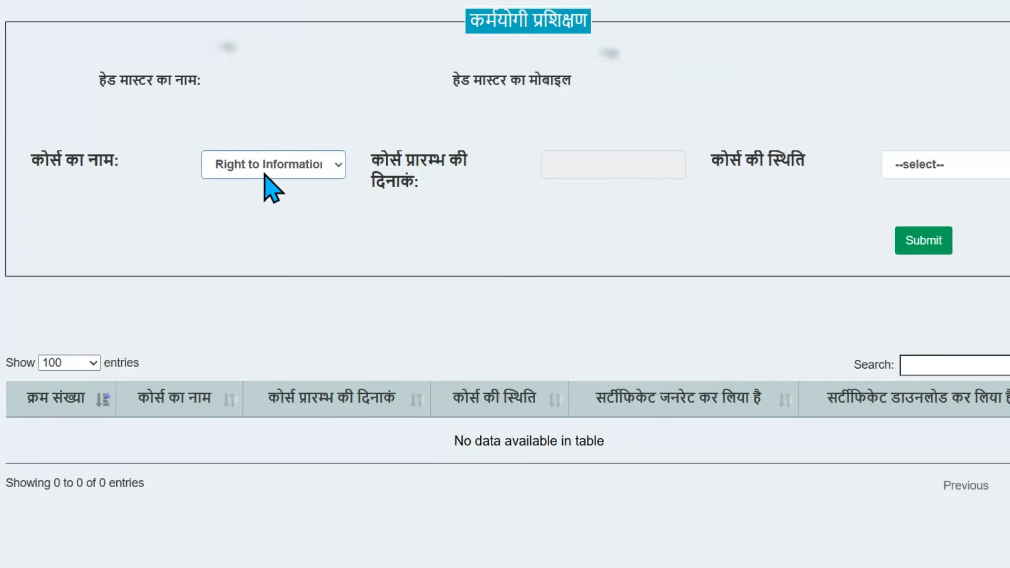
{"action": "left_click", "coordinate": [295, 250]}
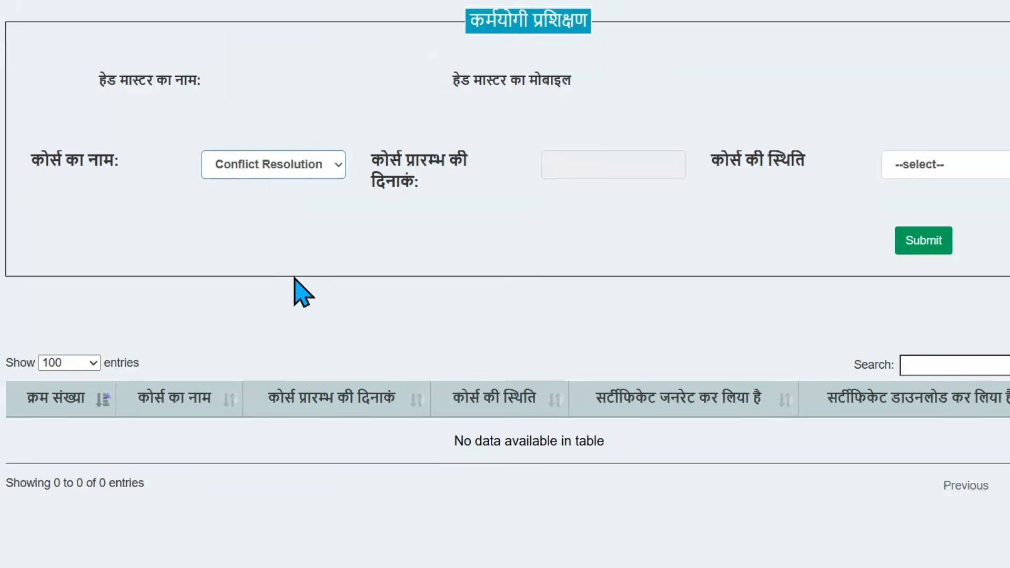
{"action": "left_click", "coordinate": [294, 277]}
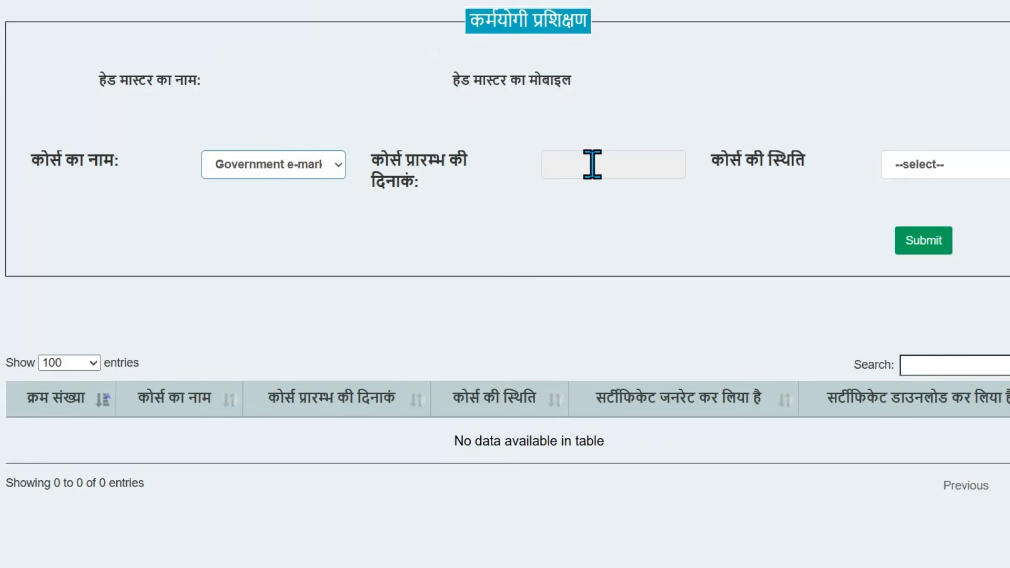
Try course status Completed with the certificate marked generated and downloaded, and switch the status to Progress.
{"action": "left_click", "coordinate": [940, 164]}
{"action": "left_click", "coordinate": [953, 221]}
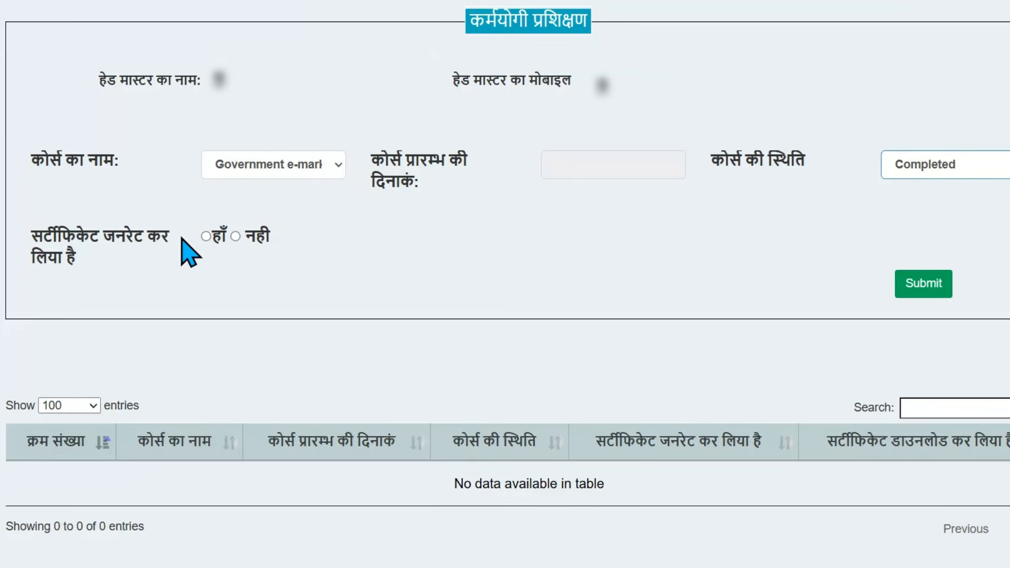
{"action": "left_click", "coordinate": [206, 236]}
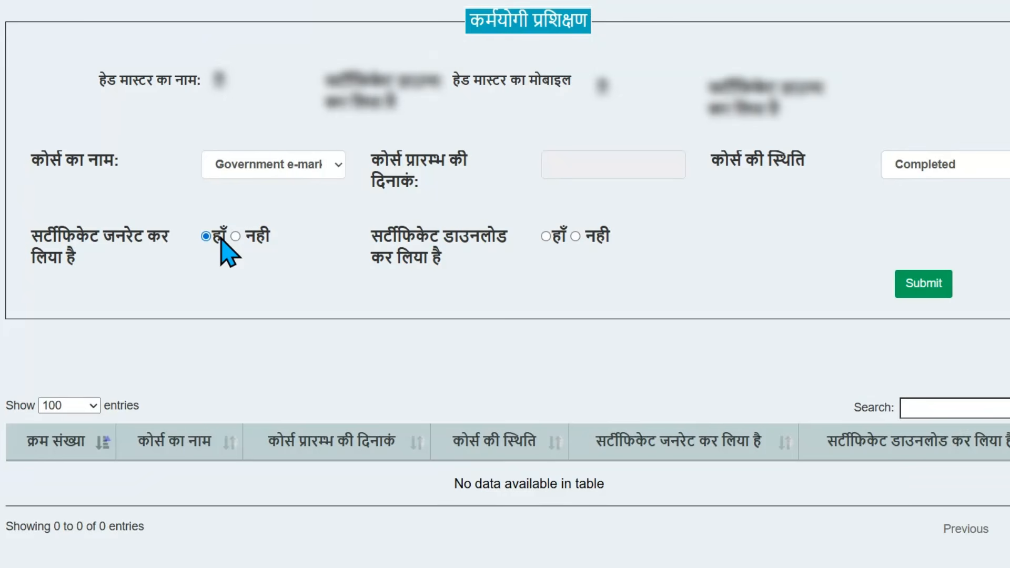
{"action": "left_click", "coordinate": [546, 237]}
{"action": "left_click", "coordinate": [920, 231]}
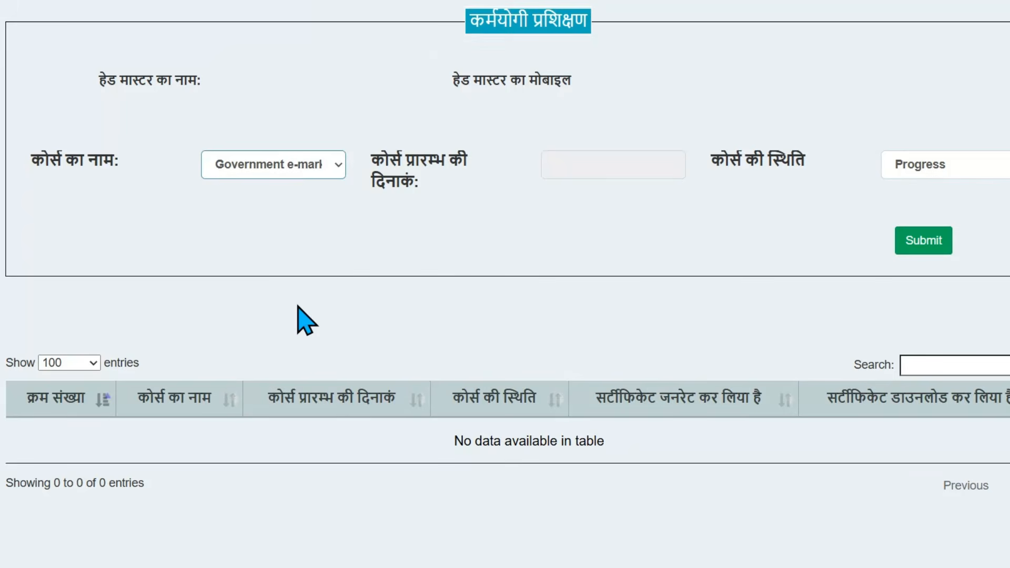
Choose Time management as the course and set its start date to 17/08/2025.
{"action": "left_click", "coordinate": [277, 231]}
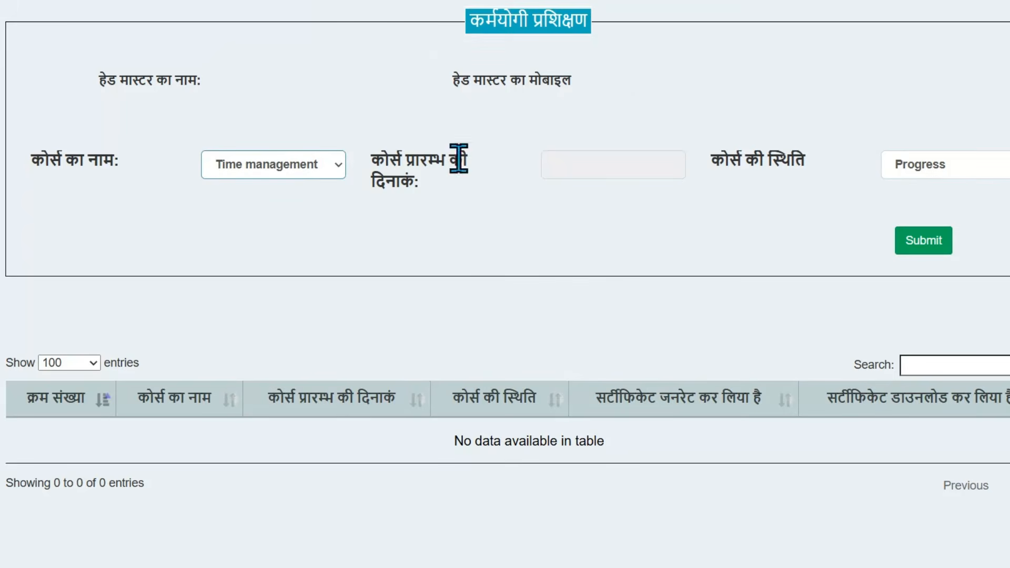
{"action": "left_click", "coordinate": [591, 163]}
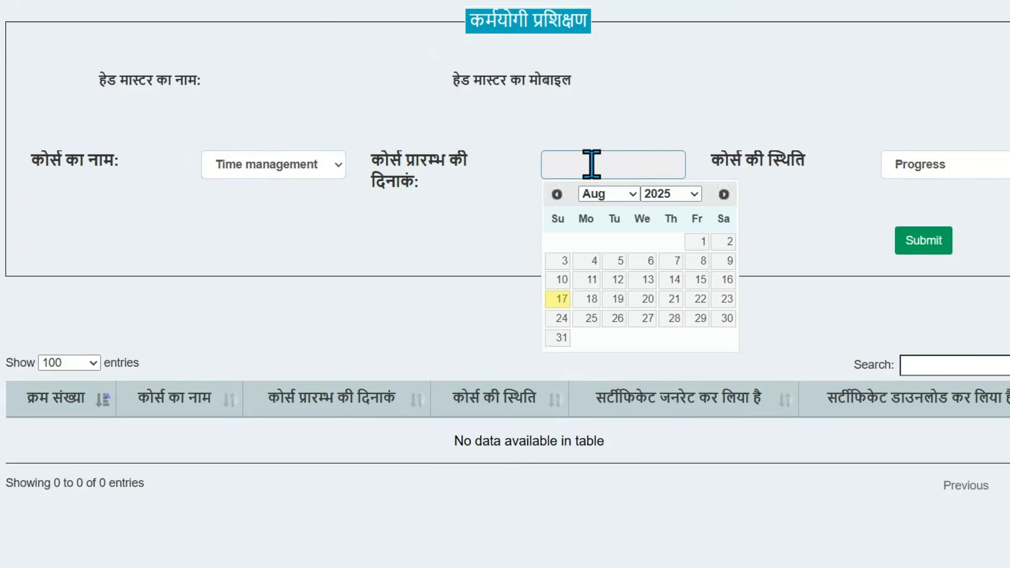
{"action": "left_click", "coordinate": [558, 298]}
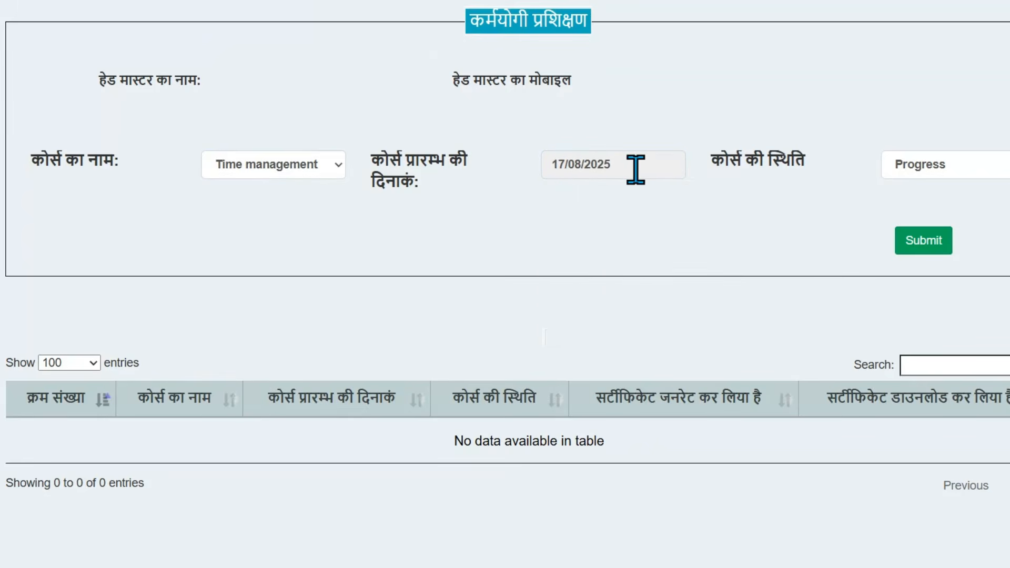
Try status Completed for the Time management course with both certificate questions answered हाँ, and return the status to Progress.
{"action": "left_click", "coordinate": [974, 175]}
{"action": "left_click", "coordinate": [932, 220]}
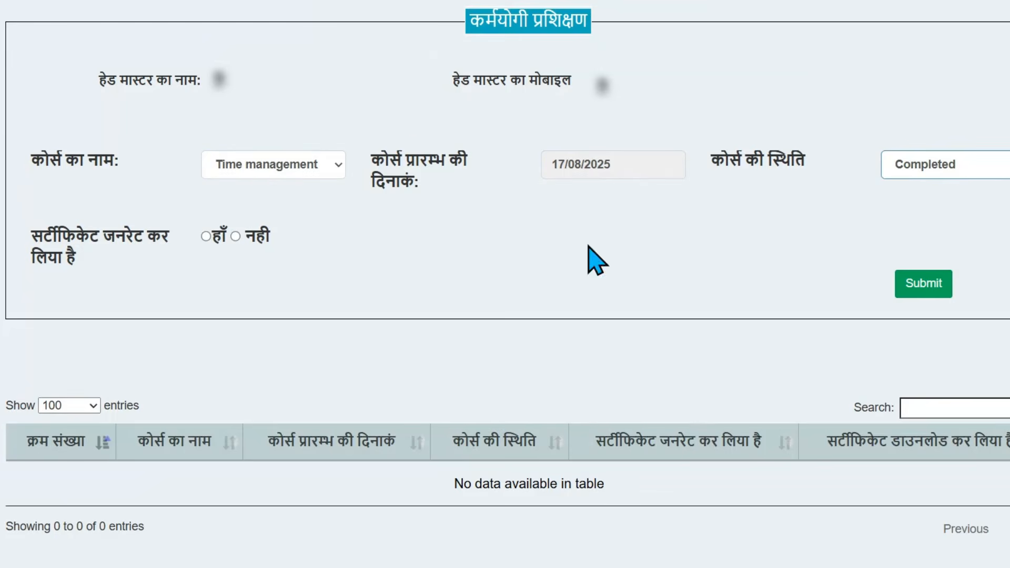
{"action": "left_click", "coordinate": [205, 237]}
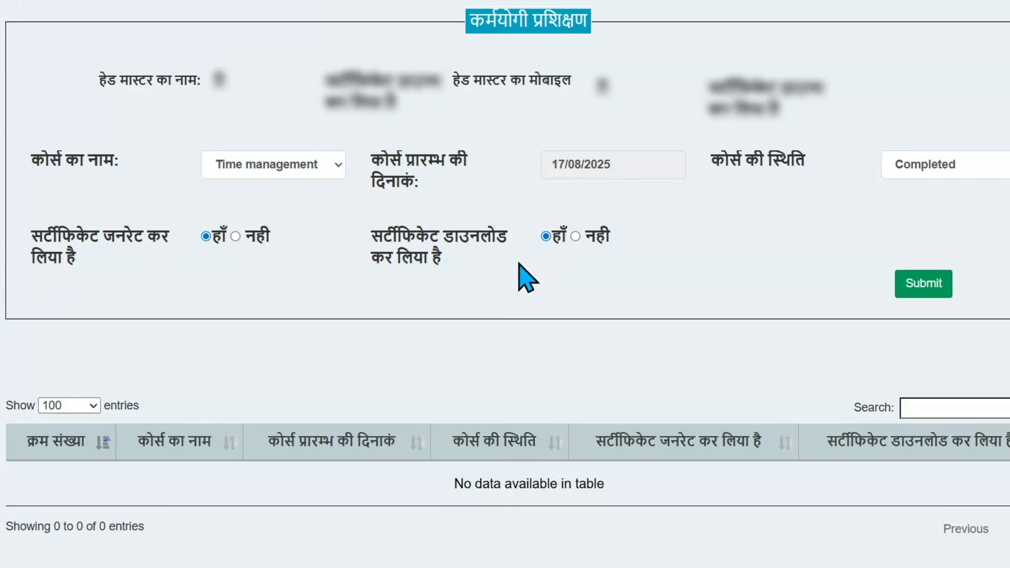
{"action": "left_click", "coordinate": [959, 167]}
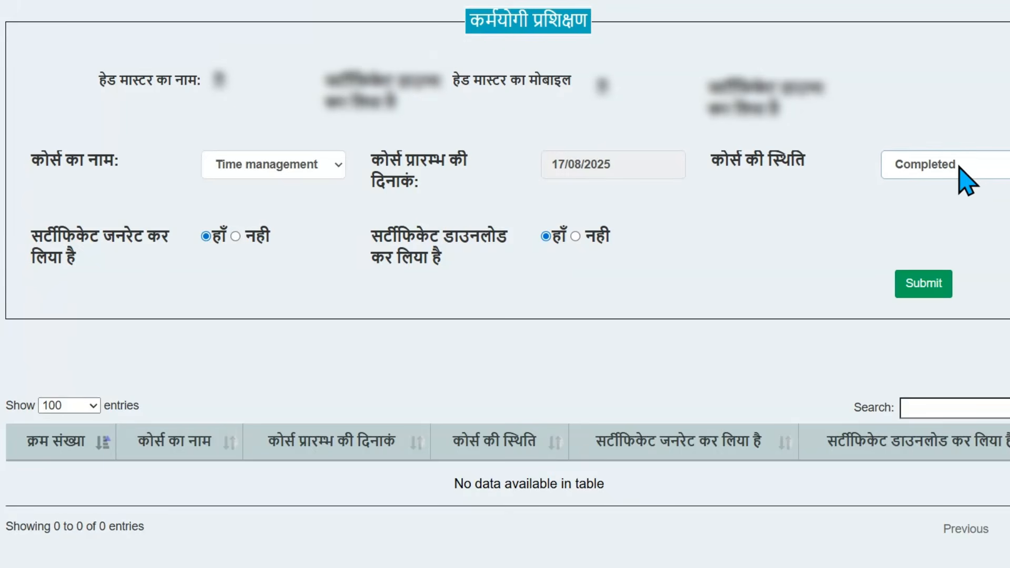
{"action": "left_click", "coordinate": [938, 235]}
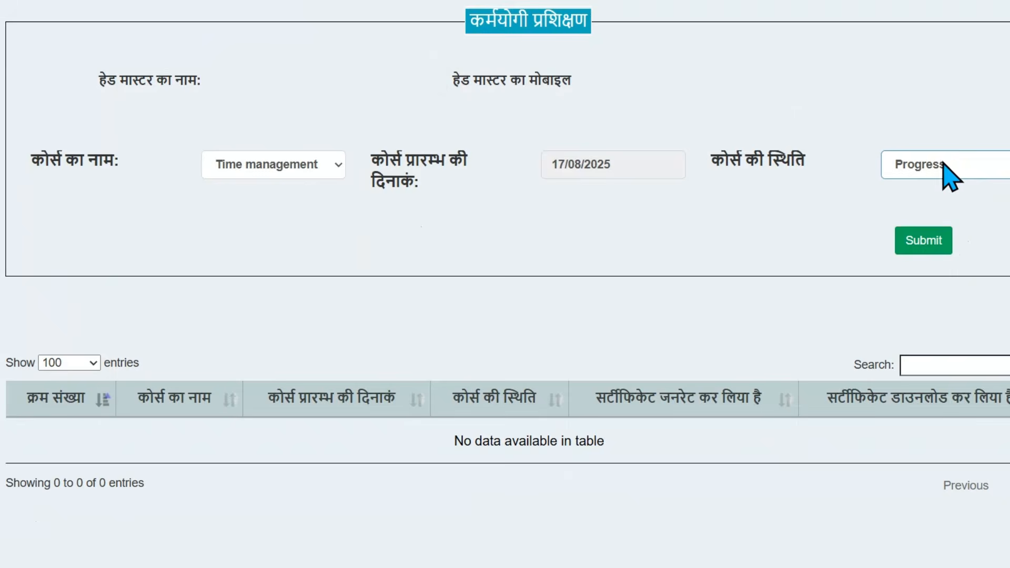
Set the course status to Completed, answer हाँ for certificate generated and downloaded, and submit the Time management record.
{"action": "left_click", "coordinate": [947, 212]}
{"action": "left_click", "coordinate": [206, 237]}
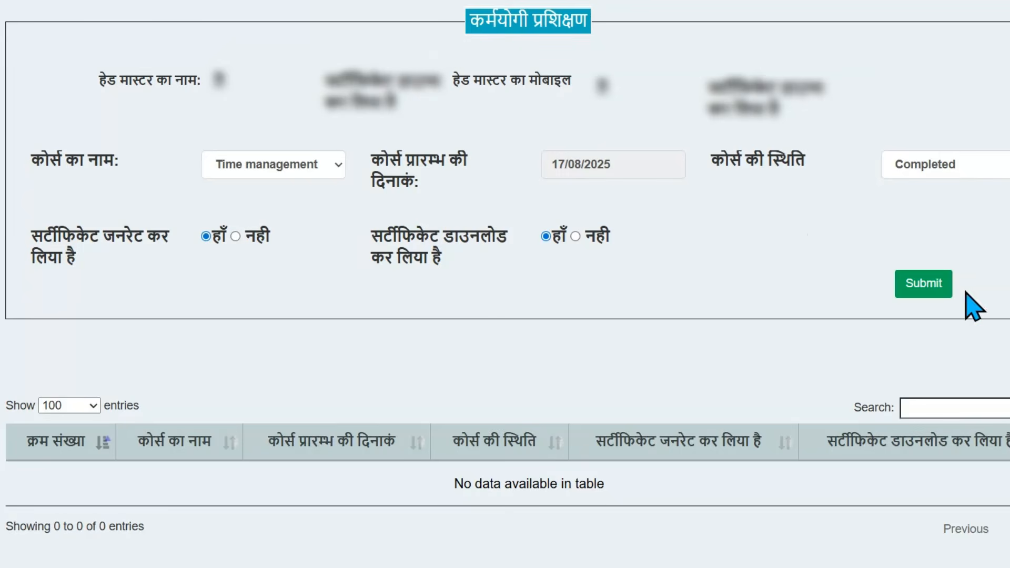
{"action": "left_click", "coordinate": [937, 292]}
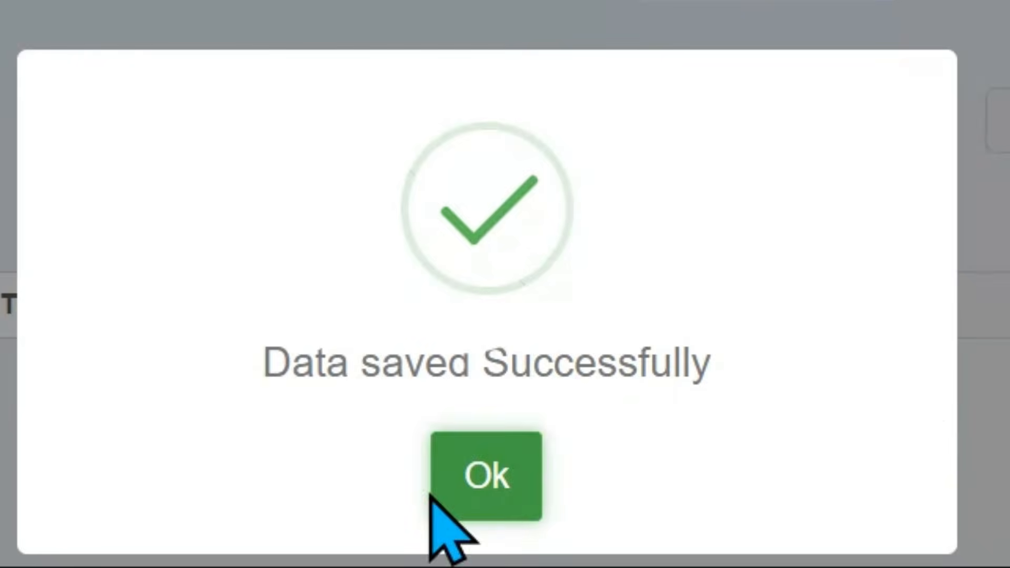
{"action": "left_click", "coordinate": [486, 476]}
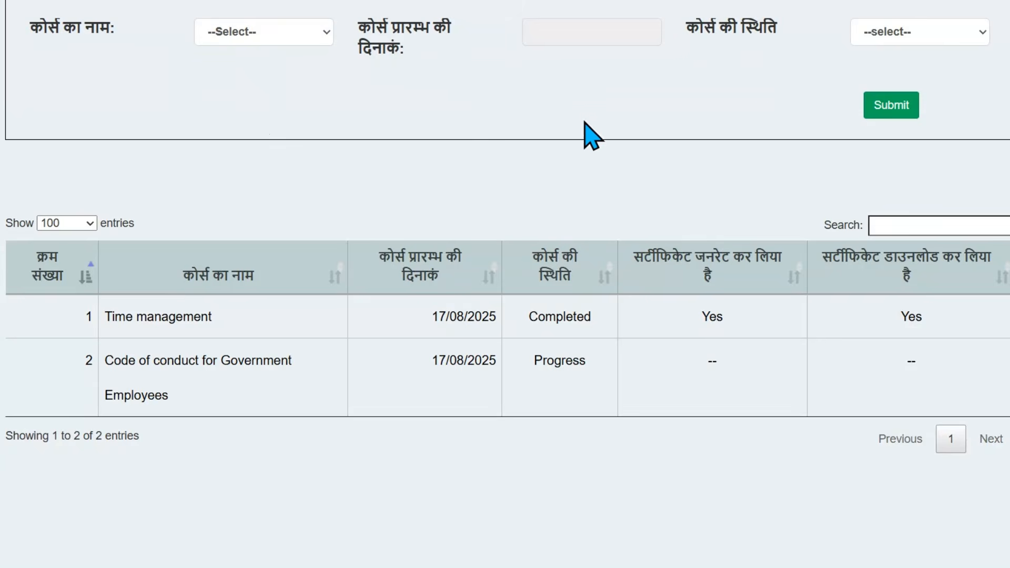
Submit another Code of conduct for Government Employees record dated 17/08/2025, with status Completed and the certificate generated and downloaded.
{"action": "left_click", "coordinate": [924, 36]}
{"action": "left_click", "coordinate": [924, 79]}
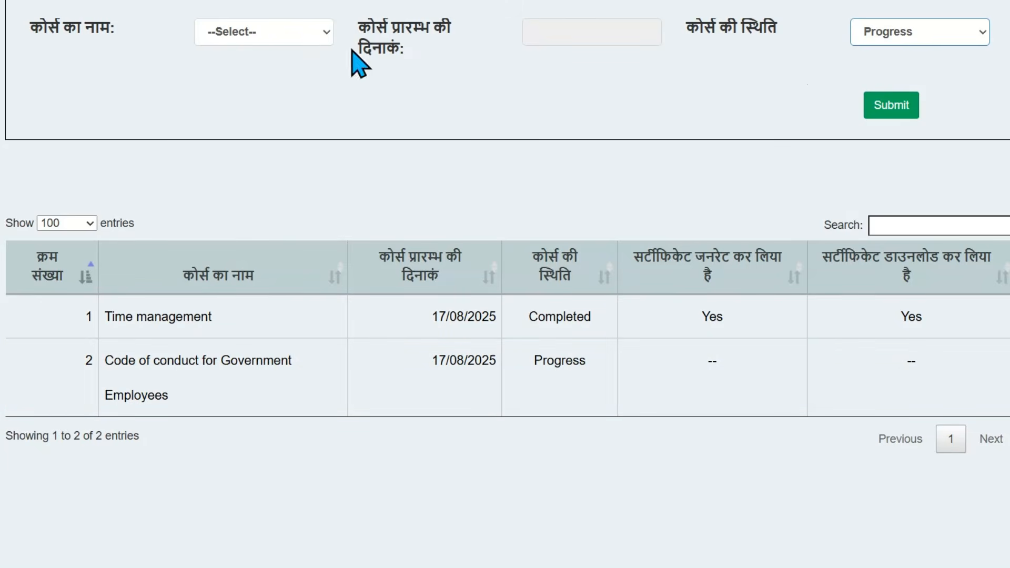
{"action": "left_click", "coordinate": [892, 110]}
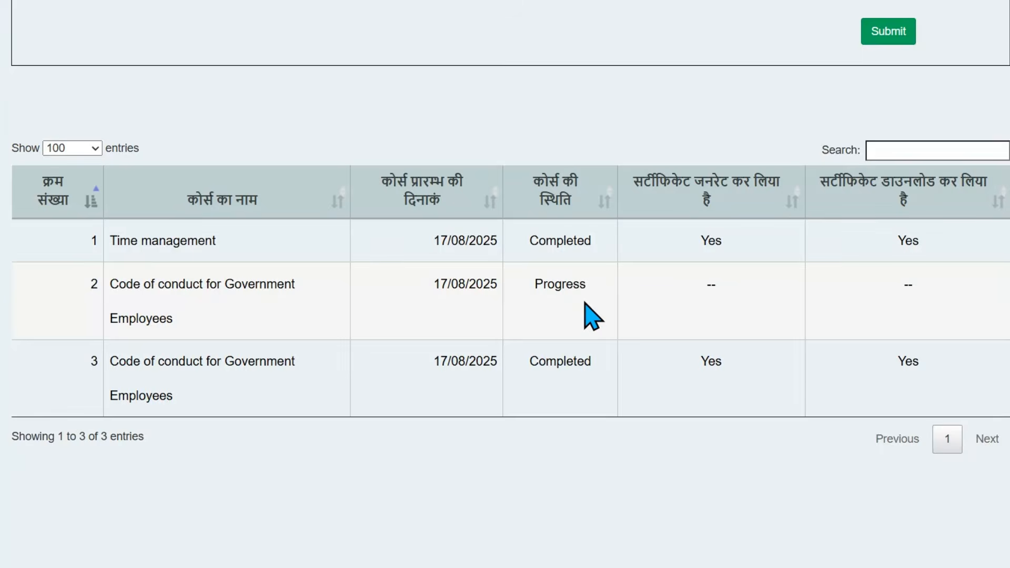
{"action": "scroll", "coordinate": [591, 315], "scroll_direction": "up", "scroll_amount": 2}
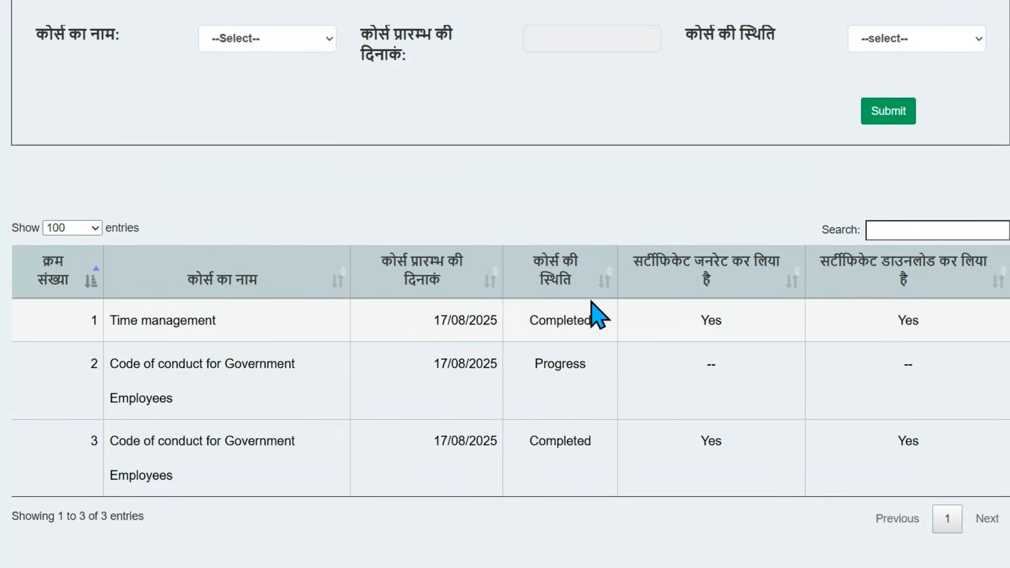